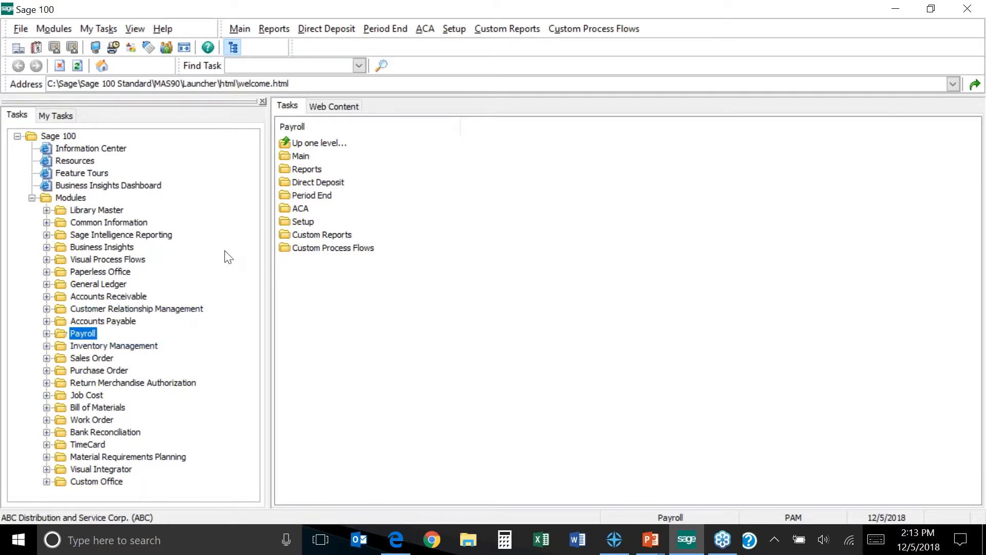
# - Open Company Maintenance in Library Master's main tasks and start a new company with code Y18
pyautogui.doubleClick(115, 212)
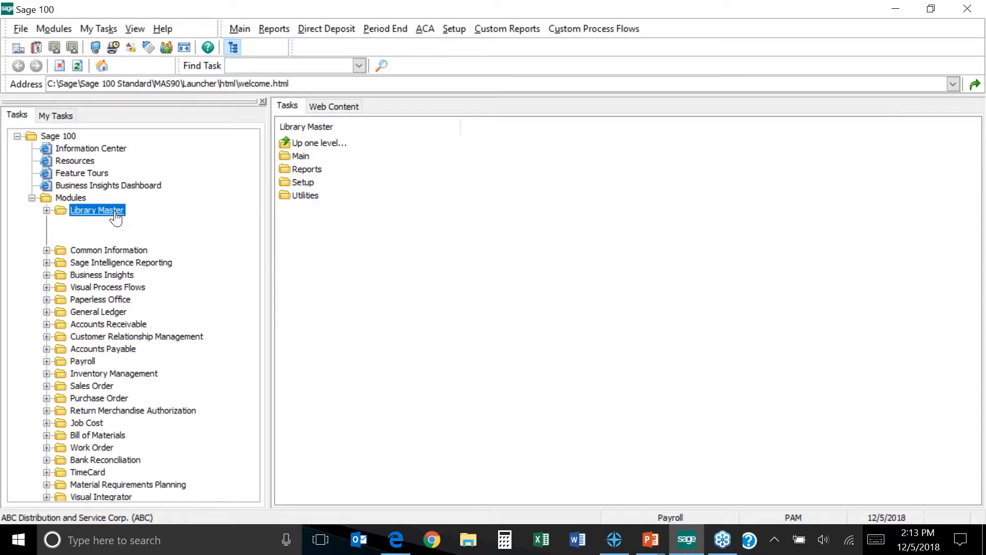
pyautogui.click(92, 226)
pyautogui.doubleClick(93, 223)
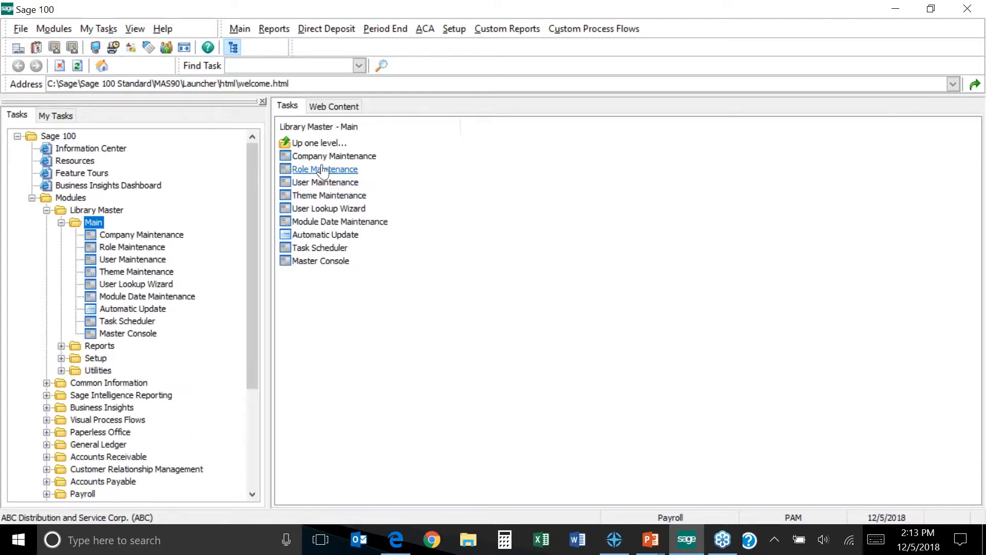
pyautogui.click(318, 157)
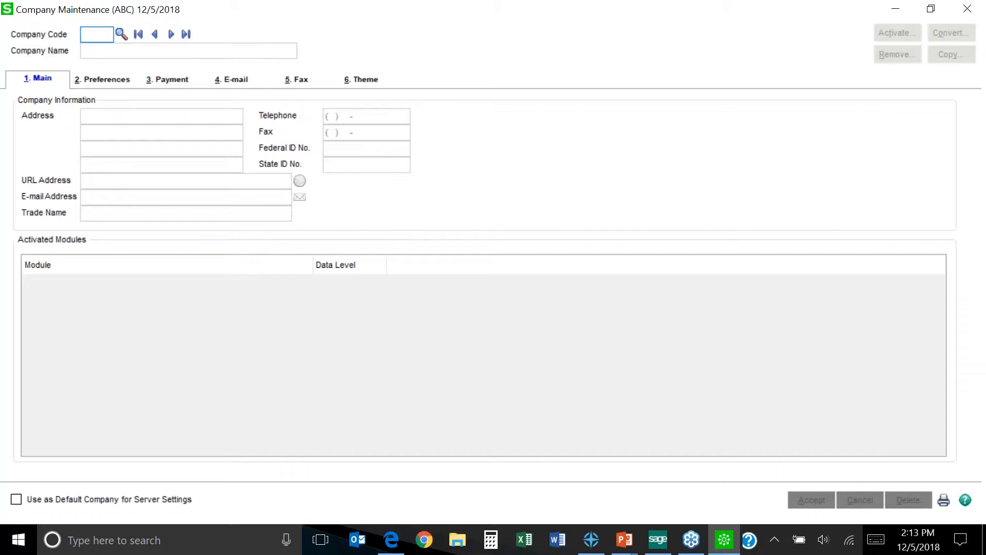
pyautogui.write('Y18')
pyautogui.press('Tab')
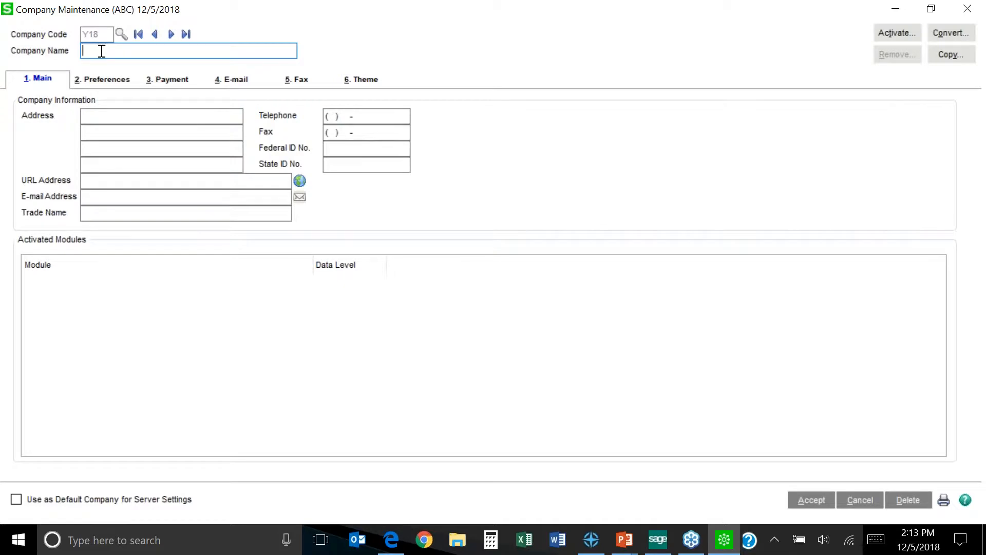
# - Enter Oasis Solutions as company name, "fill this out" as address, and fill in the federal and state ID numbers
pyautogui.write('Oasis Solutions')
pyautogui.click(109, 116)
pyautogui.write('fill this out')
pyautogui.click(381, 151)
pyautogui.write('61-555555555')
pyautogui.click(368, 166)
pyautogui.write('39-3333333333')
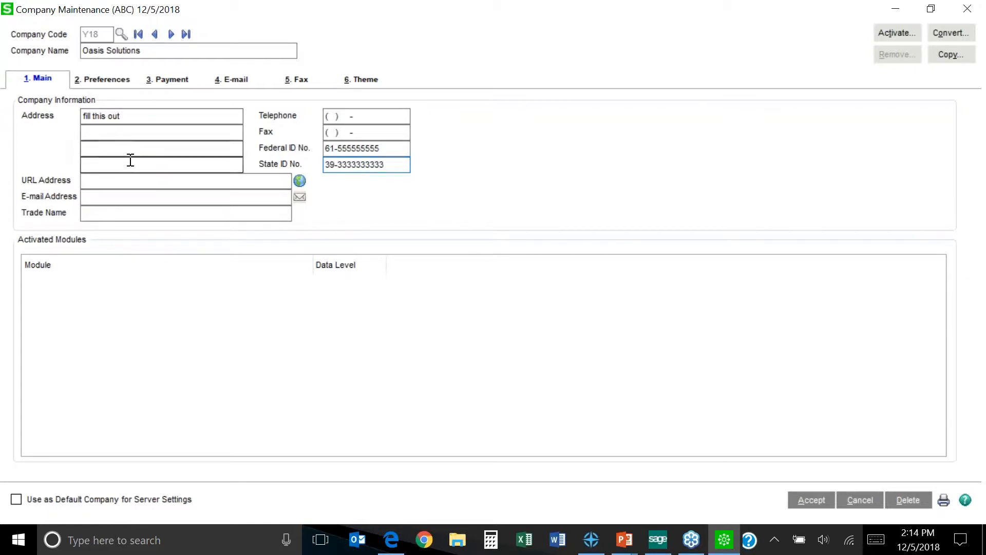
pyautogui.click(122, 215)
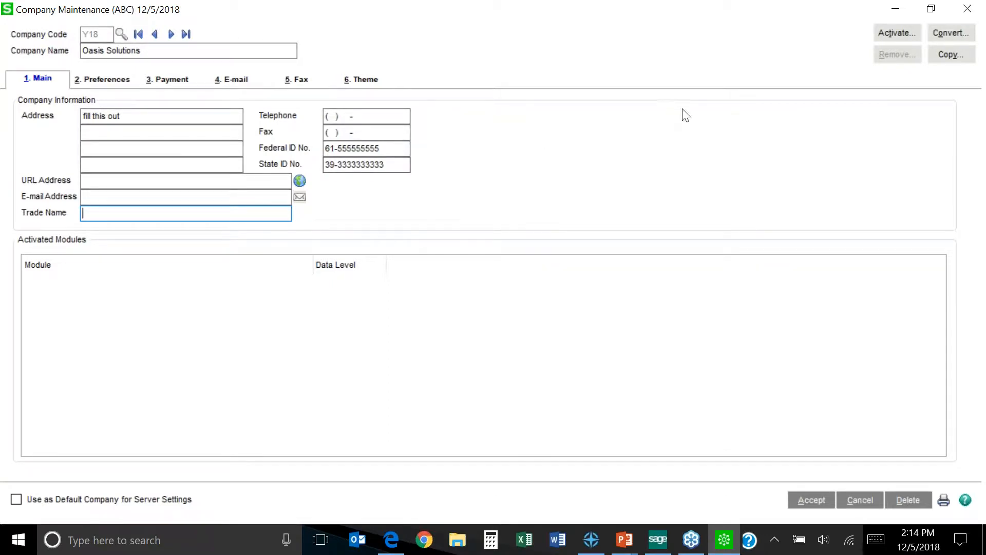
# - Save the new company record for module activation and mark General Ledger and Payroll along with Common Information
pyautogui.click(902, 40)
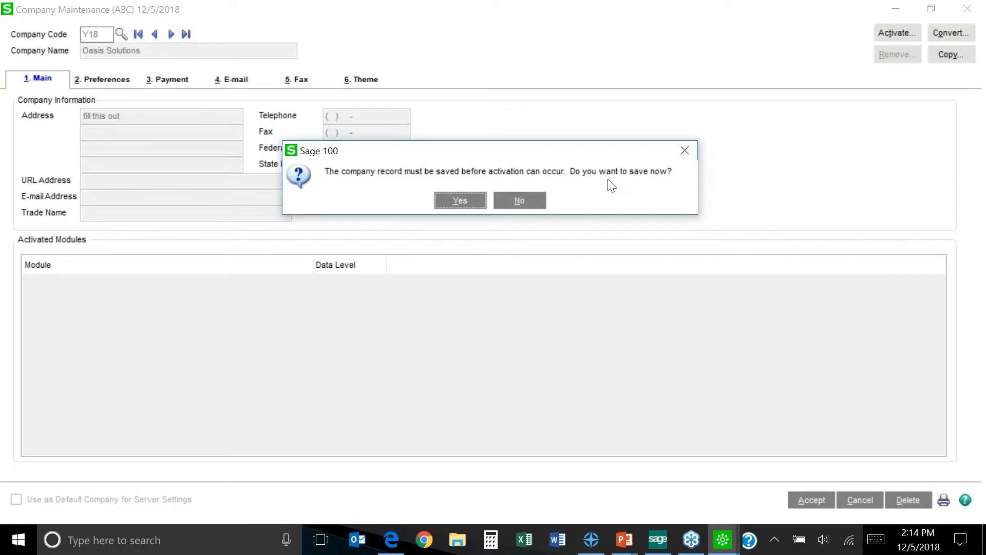
pyautogui.click(460, 201)
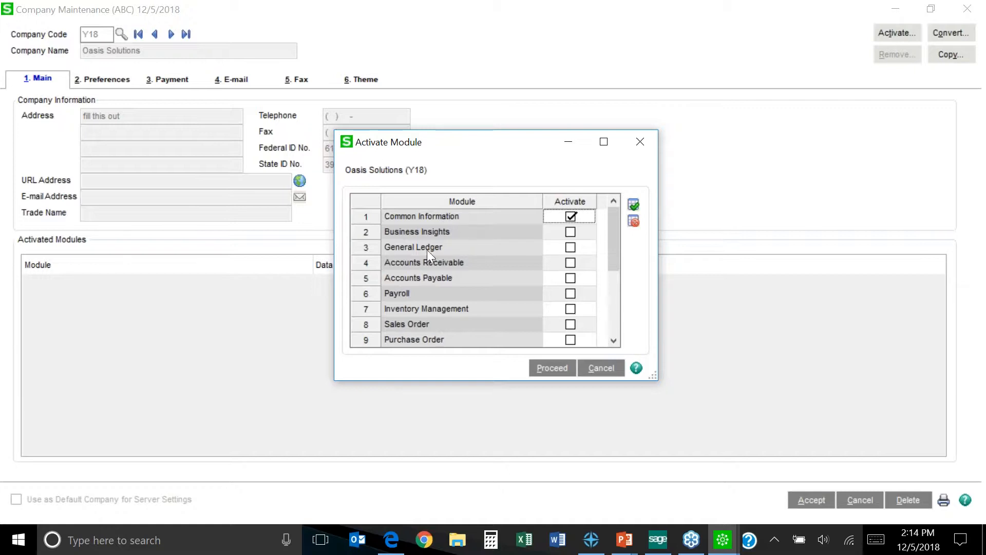
pyautogui.click(570, 248)
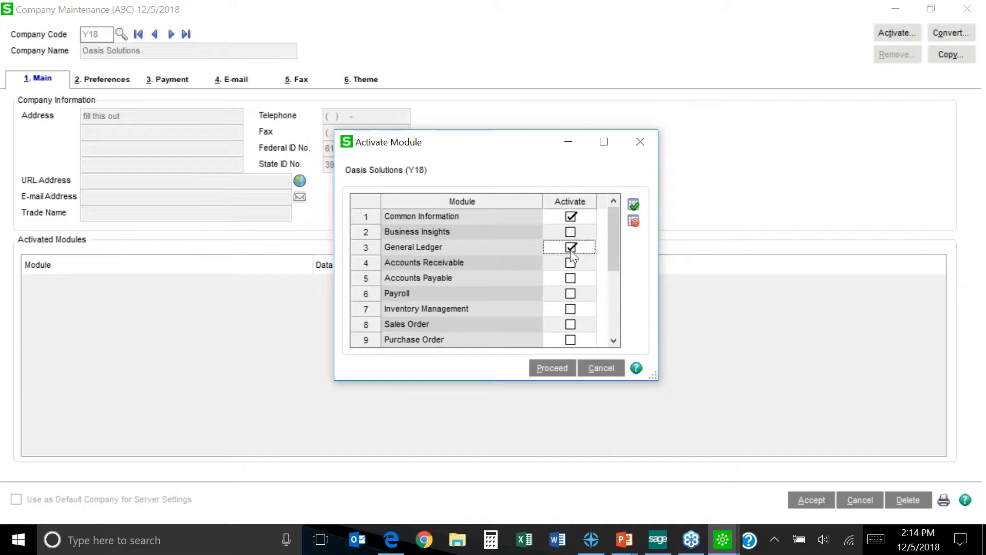
pyautogui.click(570, 294)
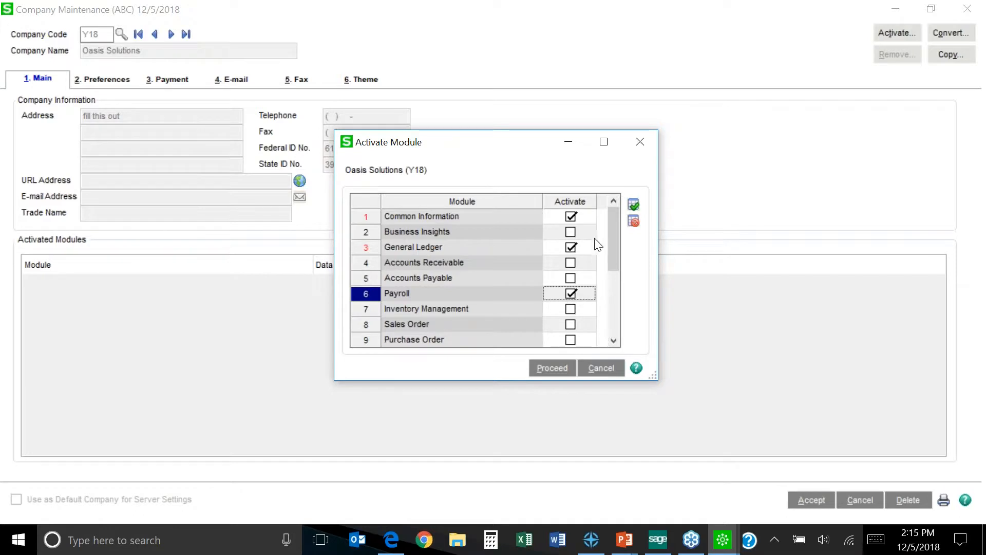
# - Reset the module selection, choose only Common Information, General Ledger and Payroll, and activate them for the company
pyautogui.click(635, 208)
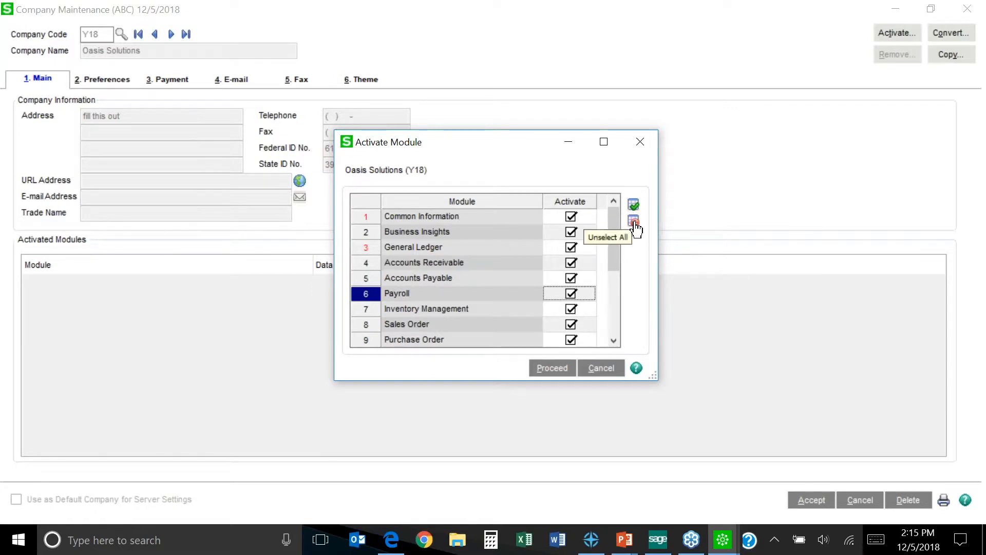
pyautogui.click(635, 226)
pyautogui.click(570, 216)
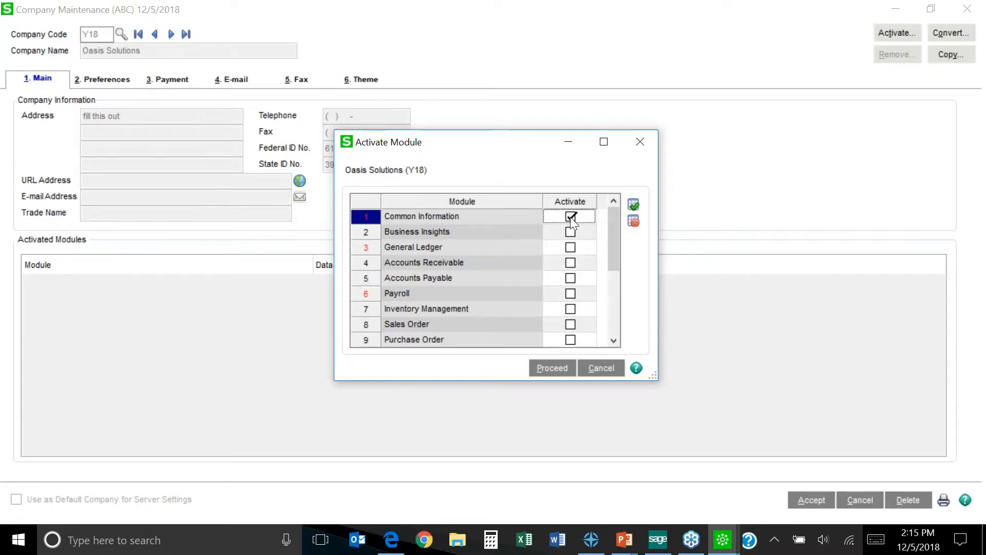
pyautogui.click(571, 248)
pyautogui.click(569, 294)
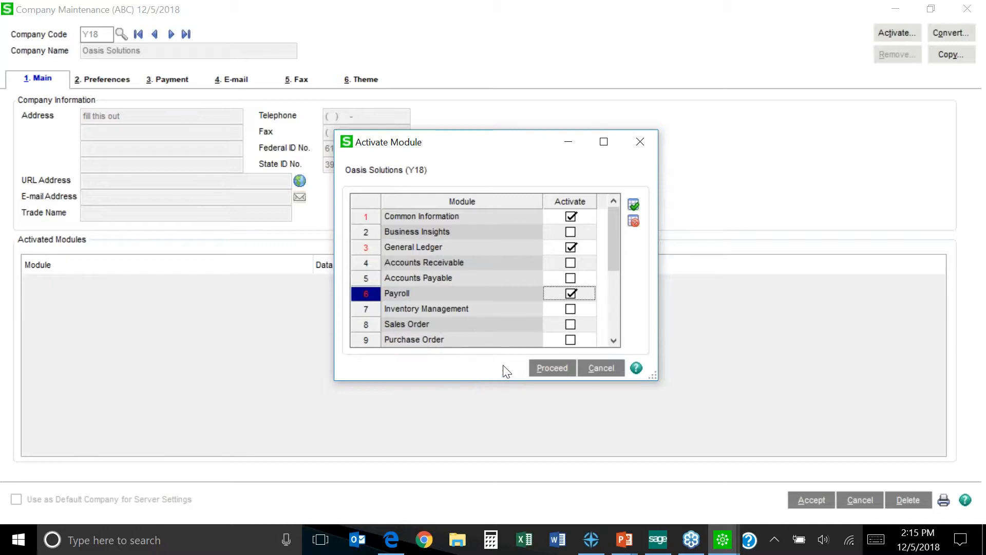
pyautogui.click(554, 374)
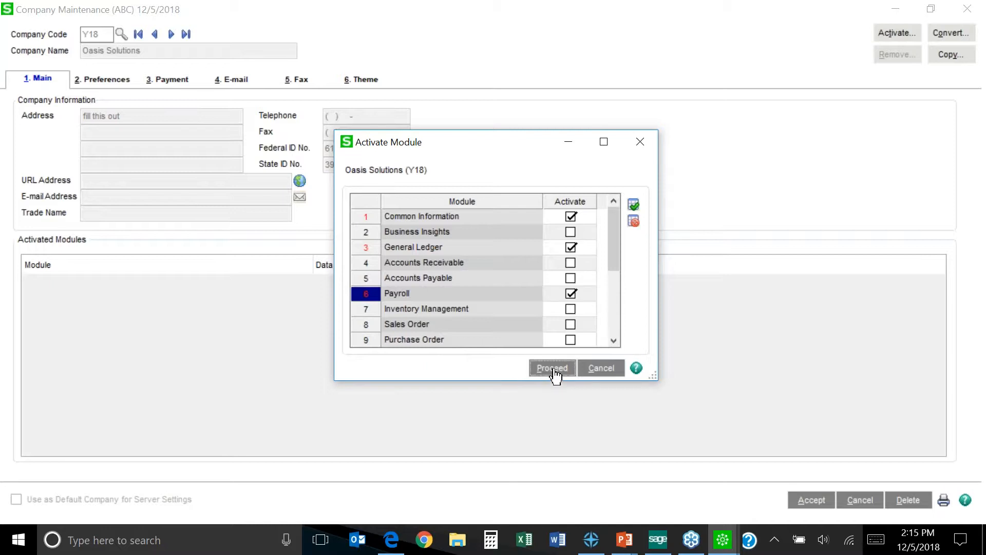
pyautogui.click(555, 374)
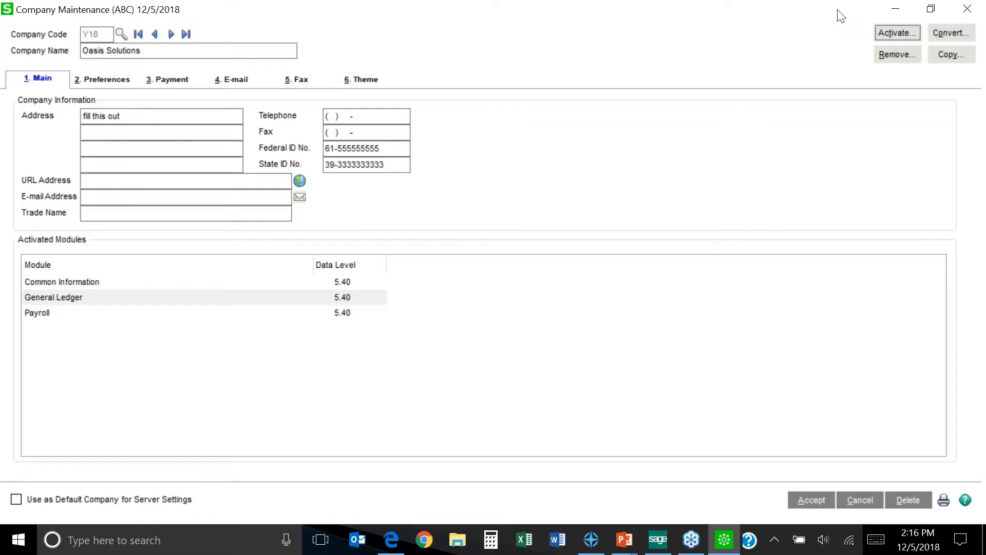
# - Start a data copy into company Y18 and choose ABC Distribution and Service Corp. as the source company
pyautogui.moveTo(841, 16); pyautogui.dragTo(503, 30)
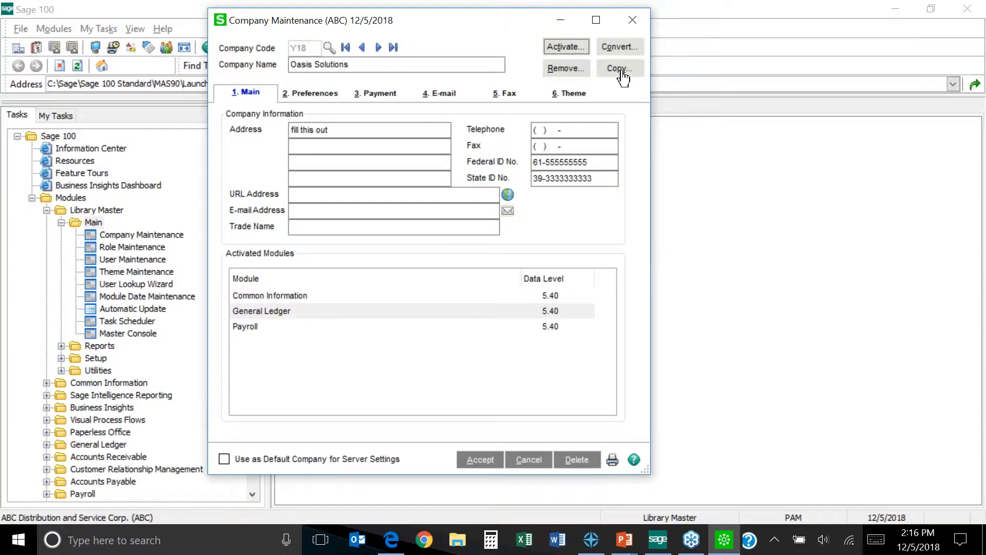
pyautogui.click(619, 70)
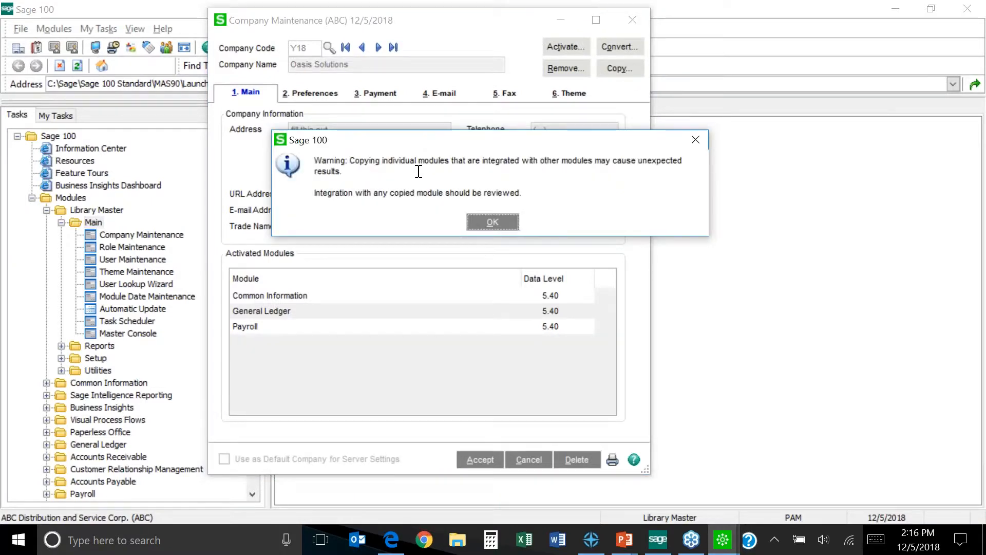
pyautogui.click(493, 223)
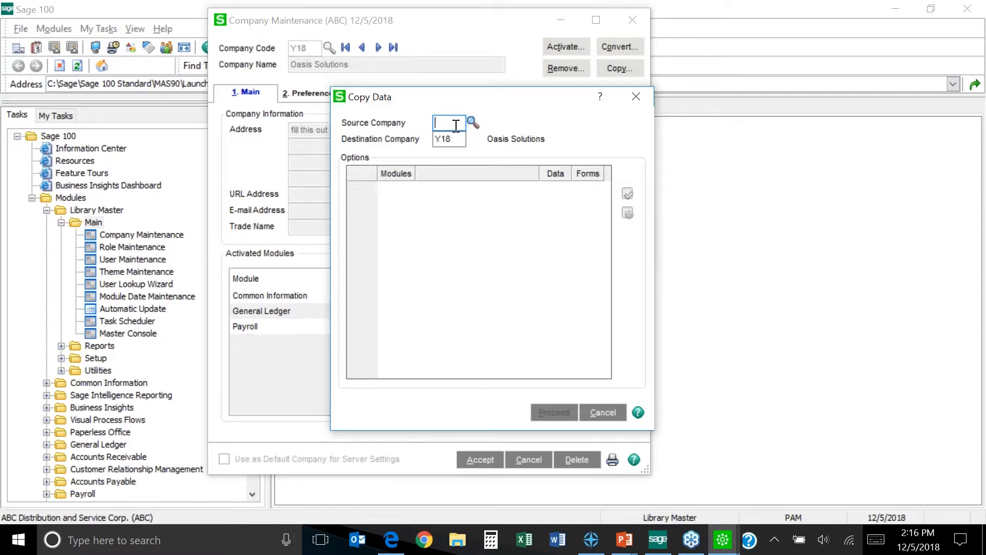
pyautogui.click(473, 123)
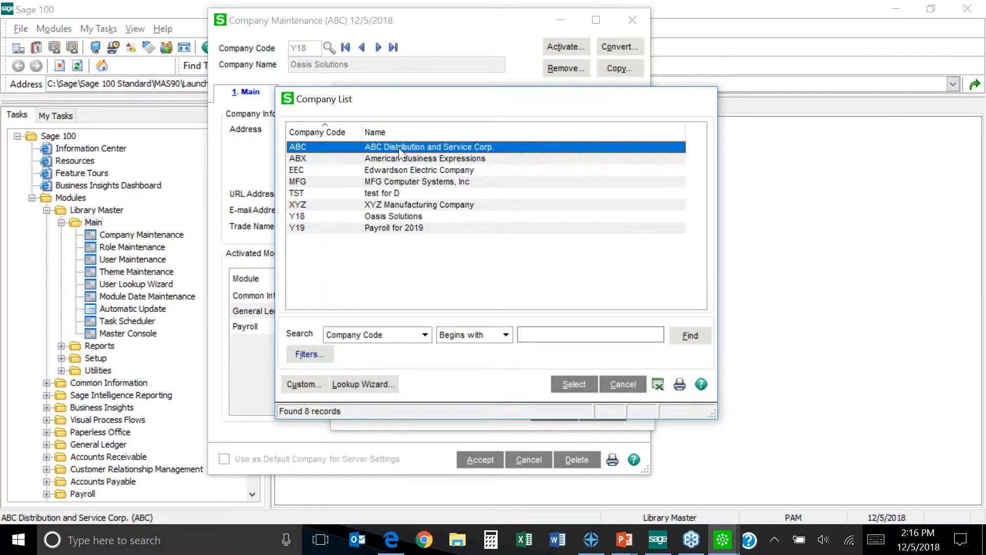
pyautogui.doubleClick(399, 147)
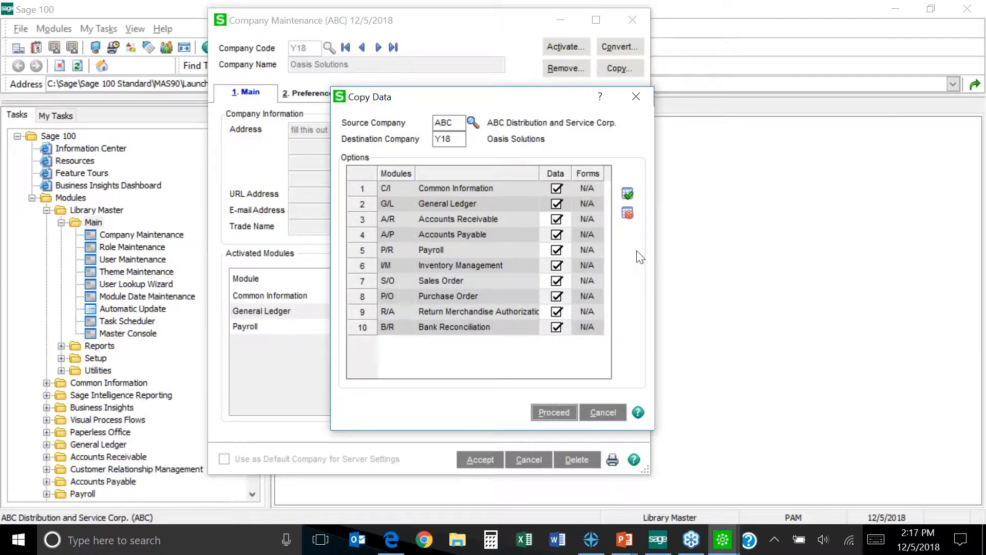
# - Limit the copy to Common Information, General Ledger and Payroll data, run it, and close Company Maintenance
pyautogui.click(631, 218)
pyautogui.click(631, 218)
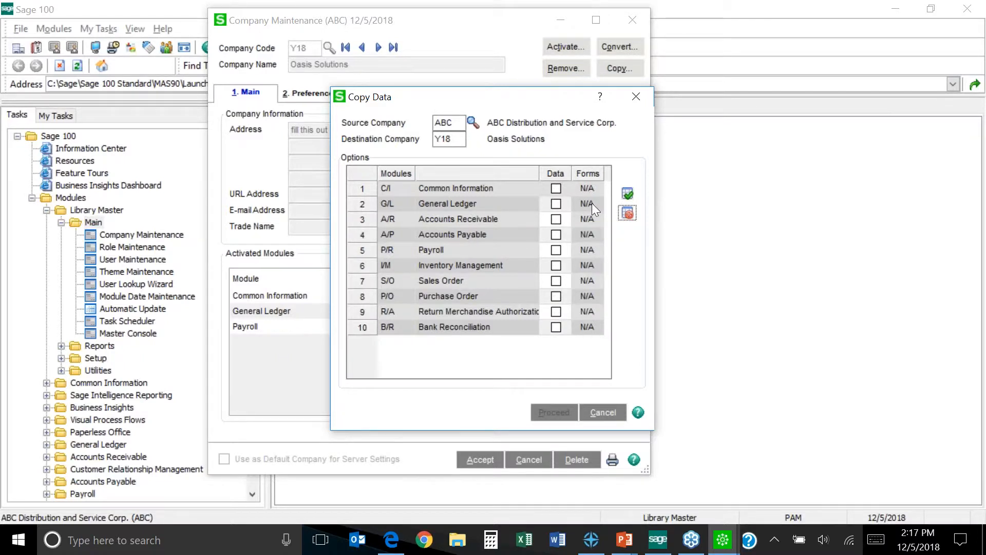
pyautogui.click(556, 189)
pyautogui.click(555, 204)
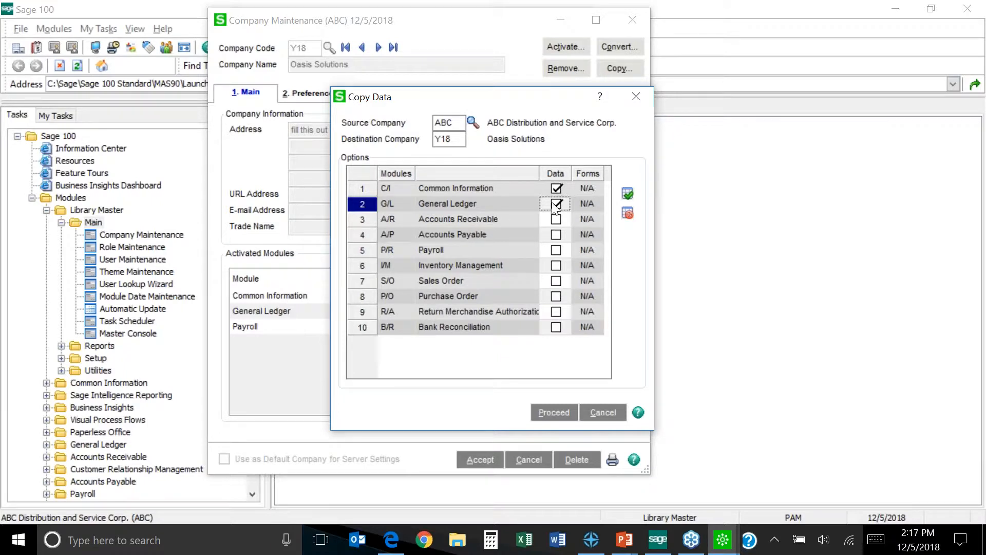
pyautogui.click(557, 204)
pyautogui.click(556, 250)
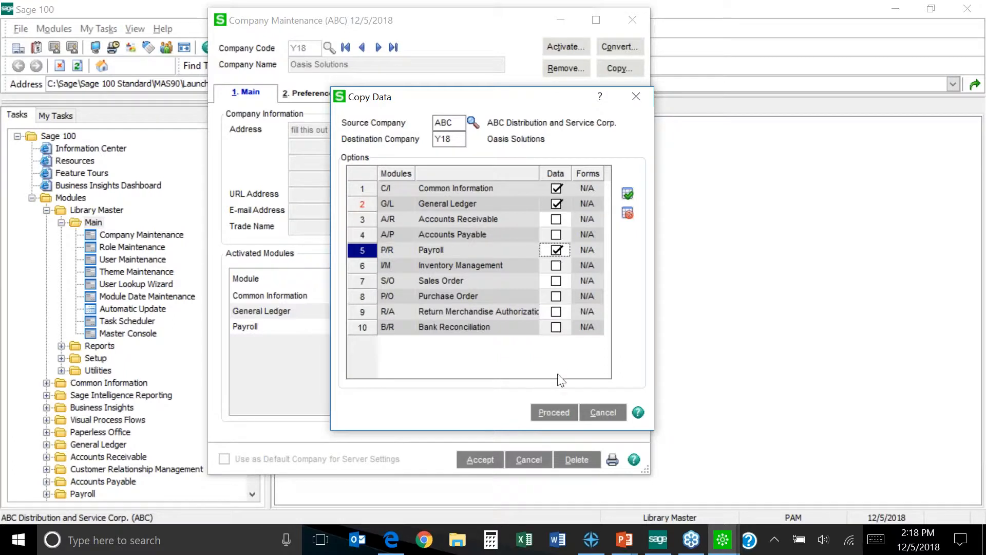
pyautogui.click(554, 412)
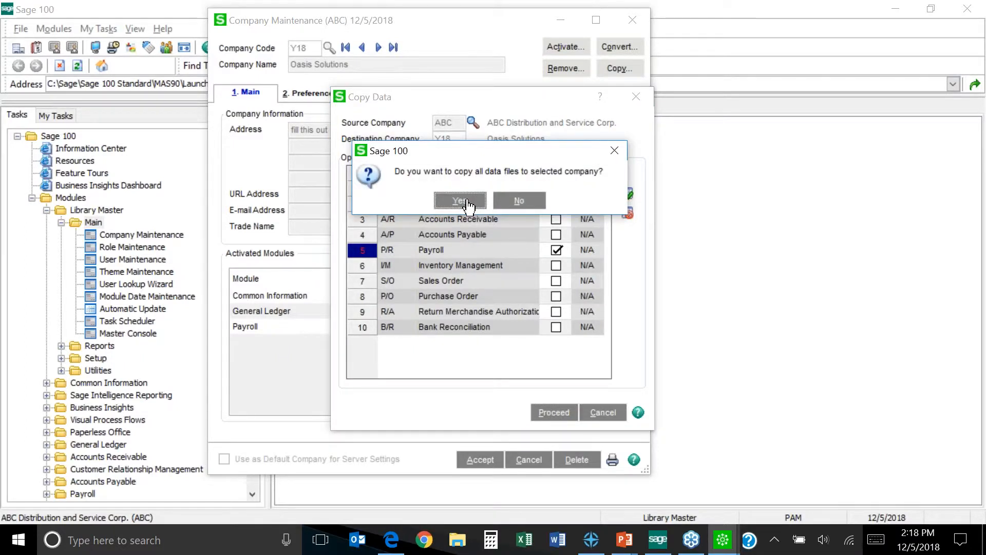
pyautogui.click(469, 206)
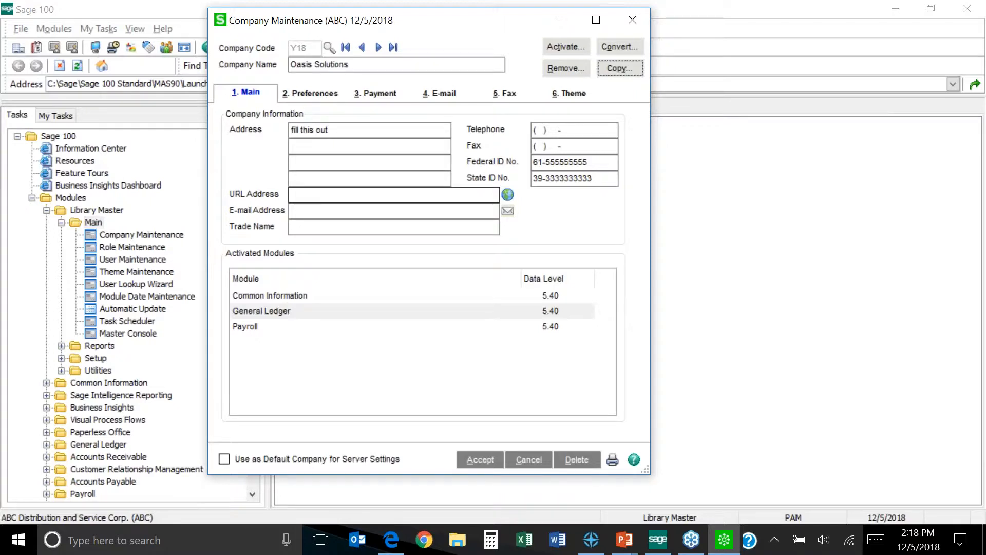
pyautogui.click(635, 20)
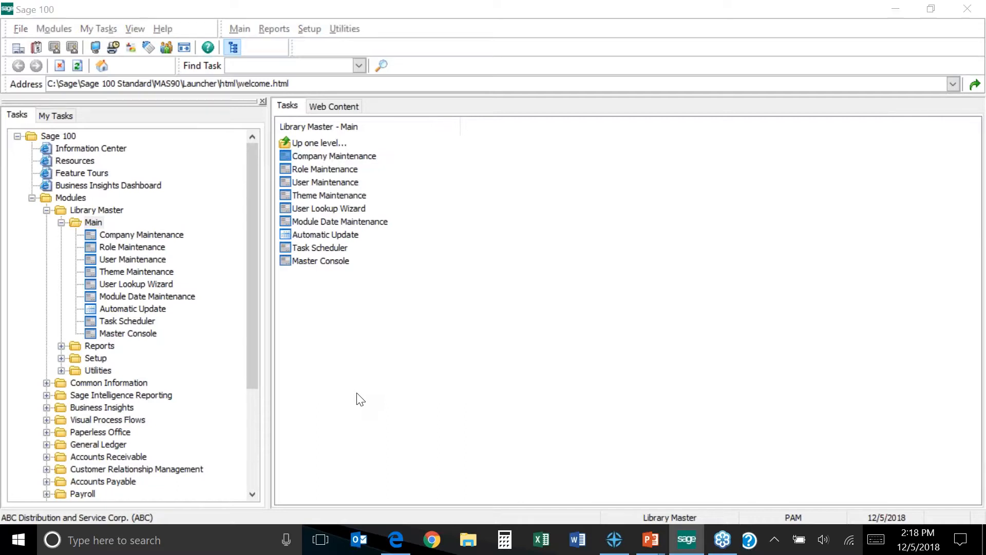
# - Switch the active company to Y18, Oasis Solutions
pyautogui.click(220, 136)
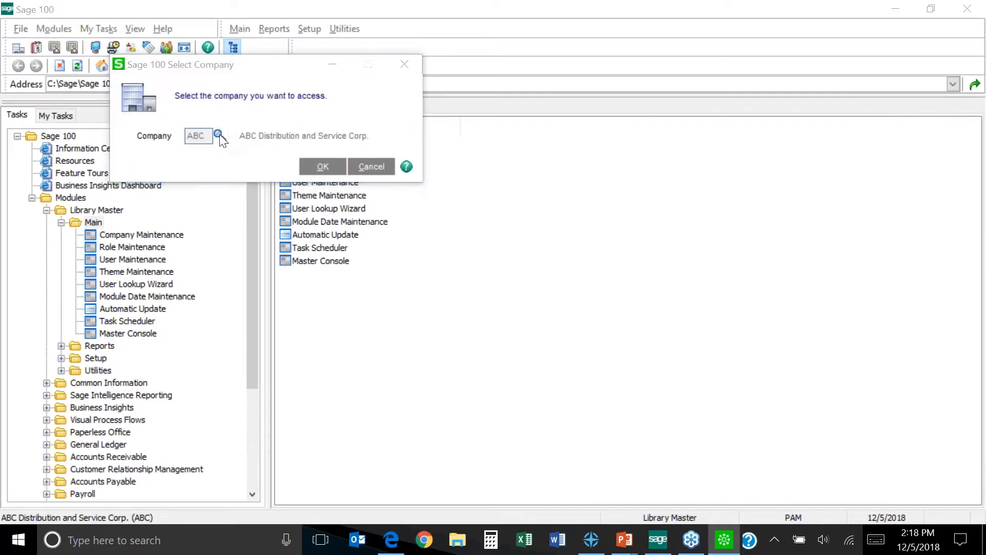
pyautogui.doubleClick(379, 218)
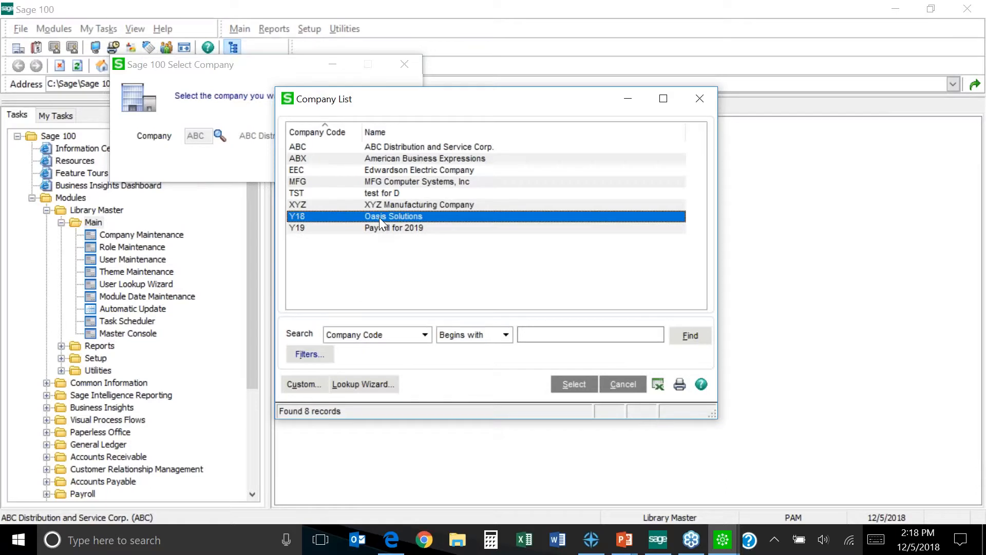
pyautogui.press('Return')
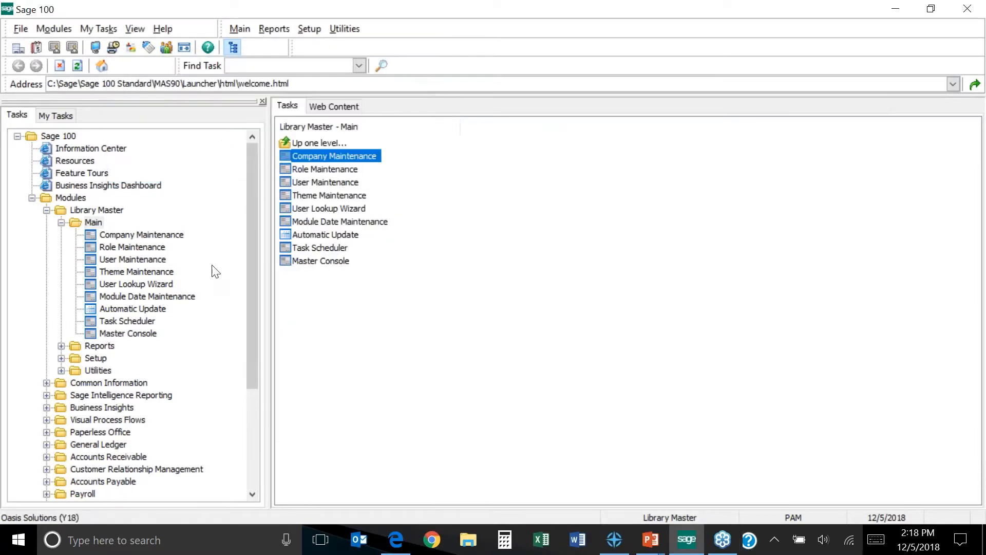
# - Open Payroll's Employee Maintenance with accounting date 12/5/2018 and display the first employee's record from the employee list
pyautogui.click(252, 496)
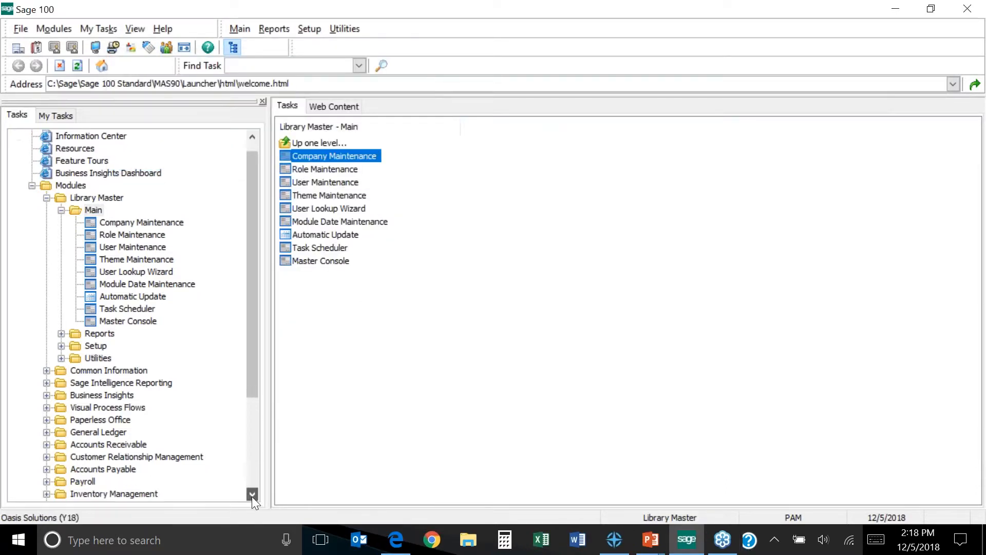
pyautogui.click(252, 496)
pyautogui.click(252, 497)
pyautogui.click(252, 496)
pyautogui.click(82, 445)
pyautogui.doubleClick(82, 445)
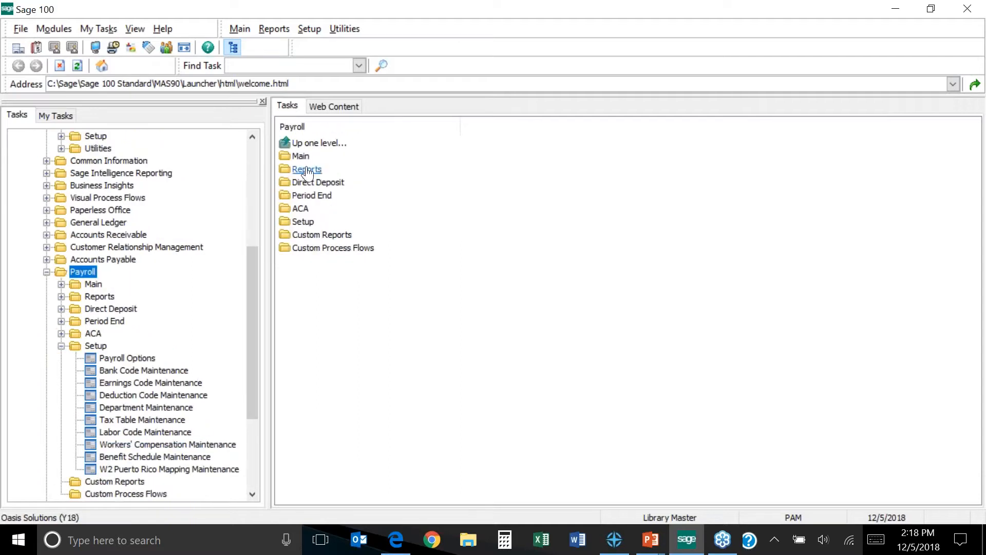
pyautogui.doubleClick(308, 157)
pyautogui.doubleClick(324, 157)
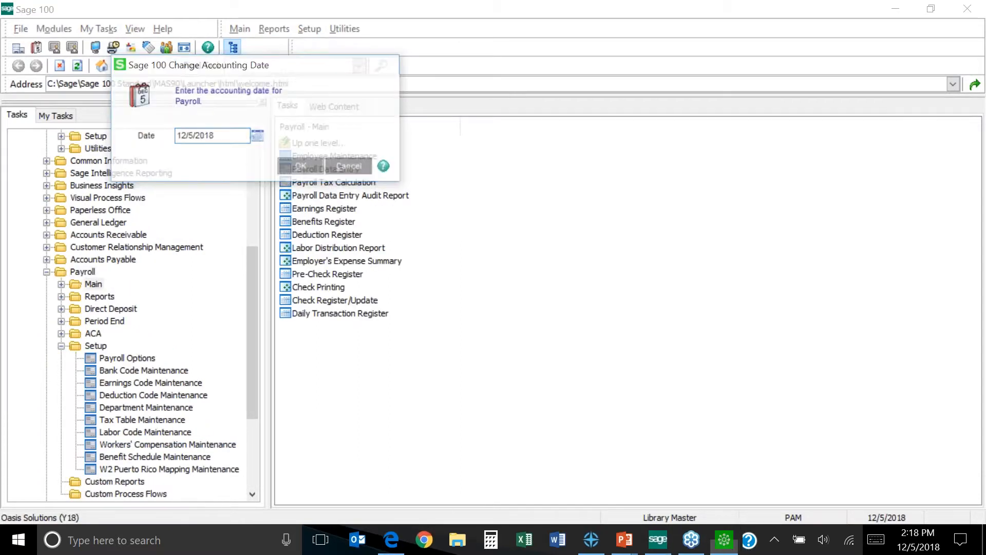
pyautogui.press('Return')
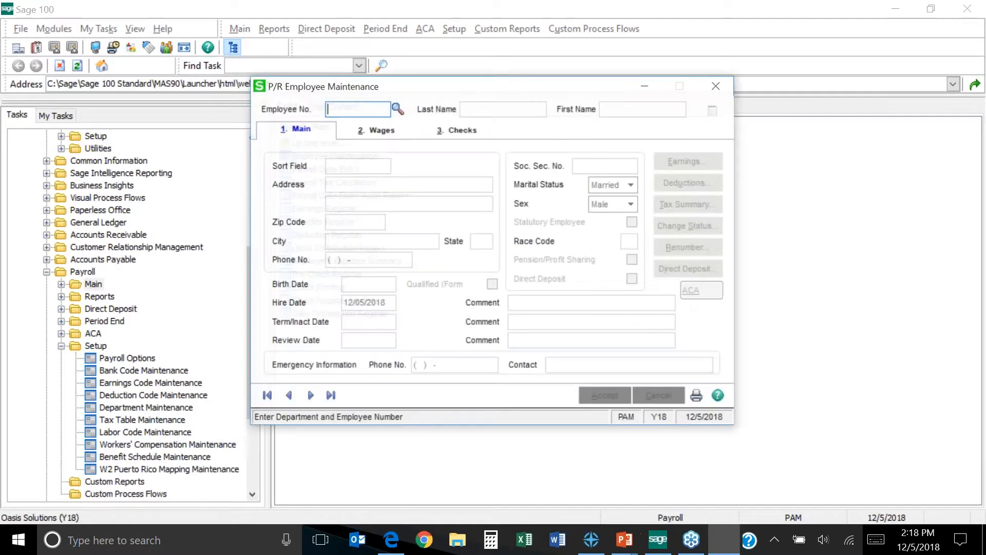
pyautogui.click(399, 109)
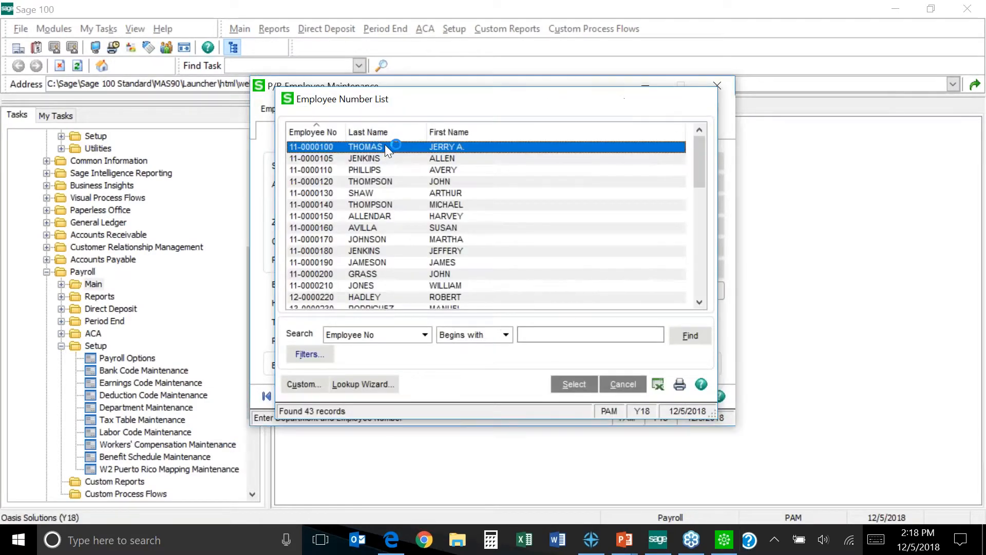
pyautogui.doubleClick(393, 88)
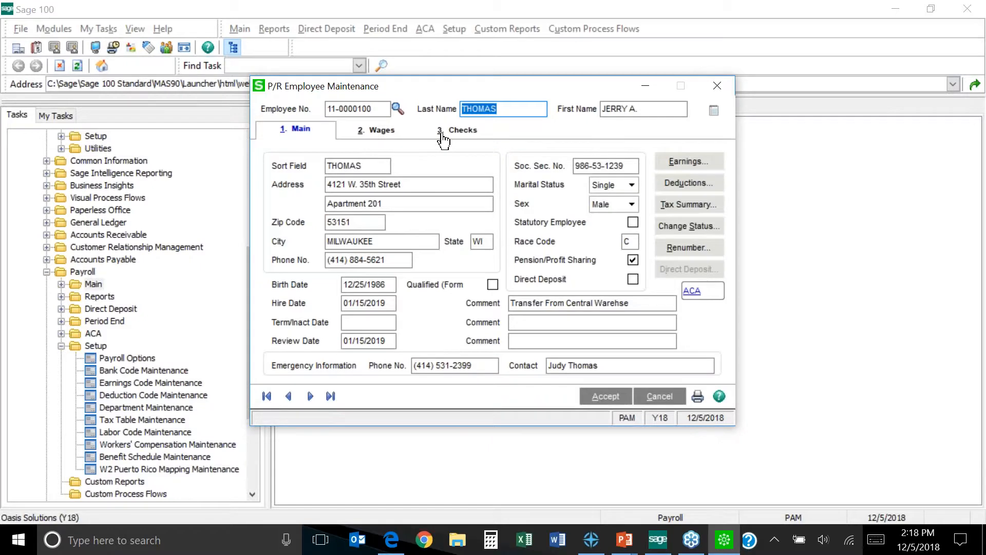
# - Review the first employee's check history, earnings and benefits, and voluntary deductions, and accept the record
pyautogui.click(443, 139)
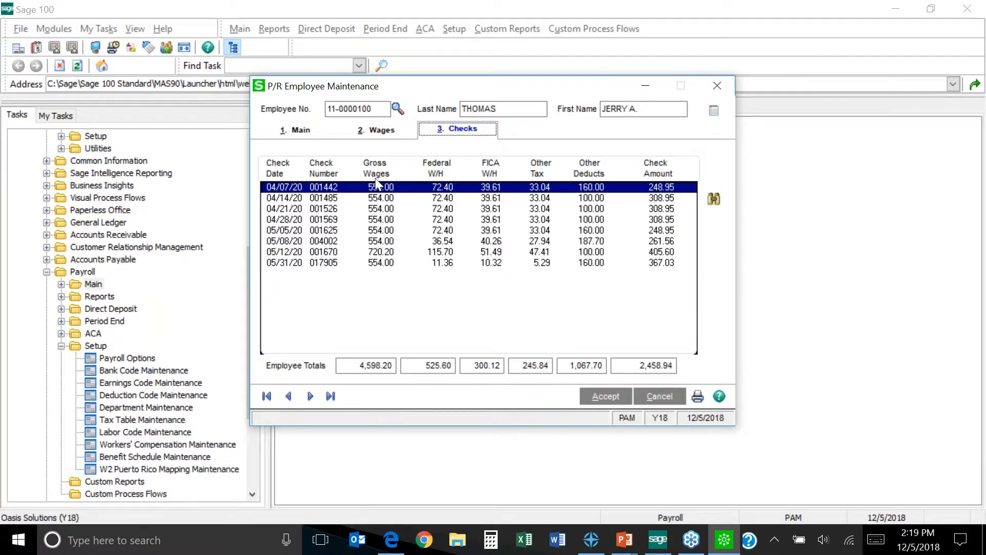
pyautogui.click(301, 133)
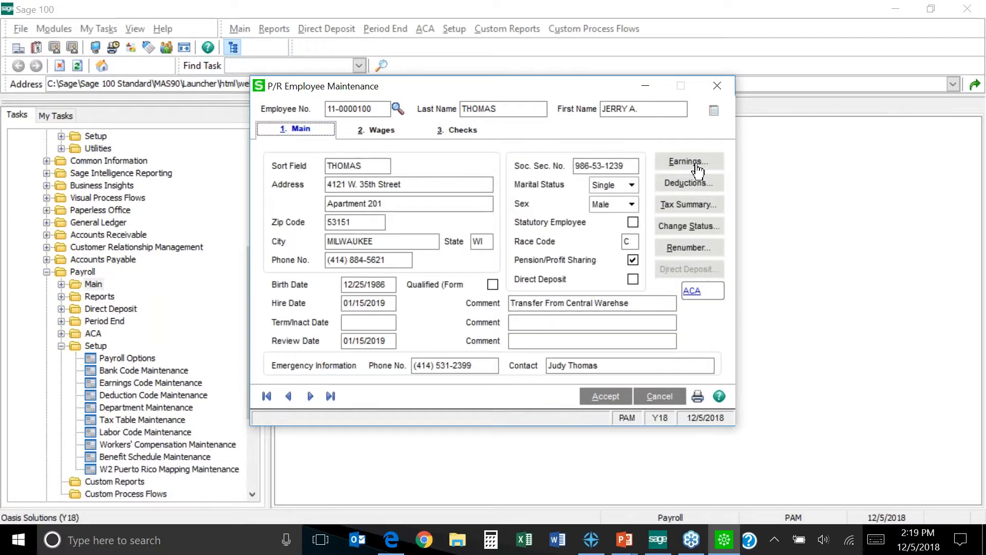
pyautogui.click(697, 163)
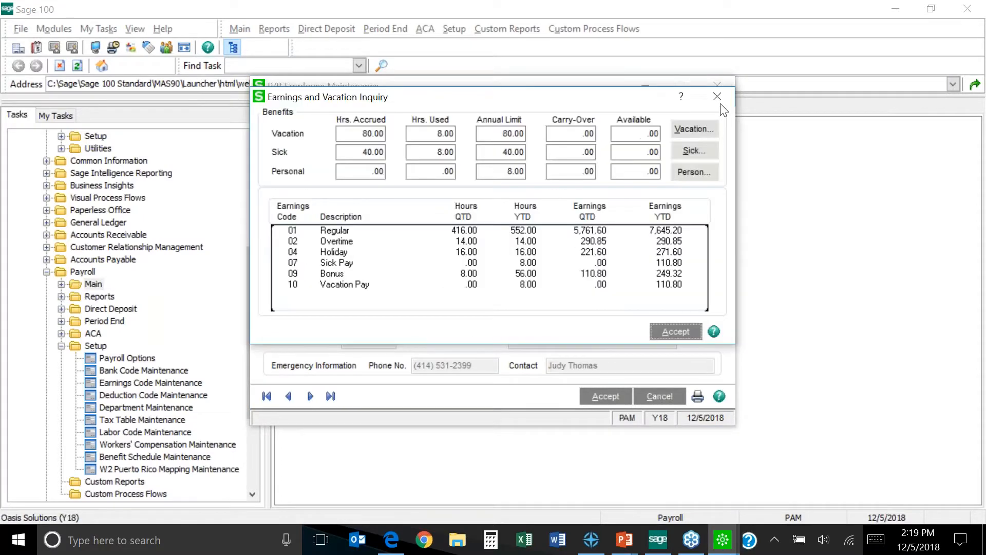
pyautogui.click(720, 102)
pyautogui.click(688, 183)
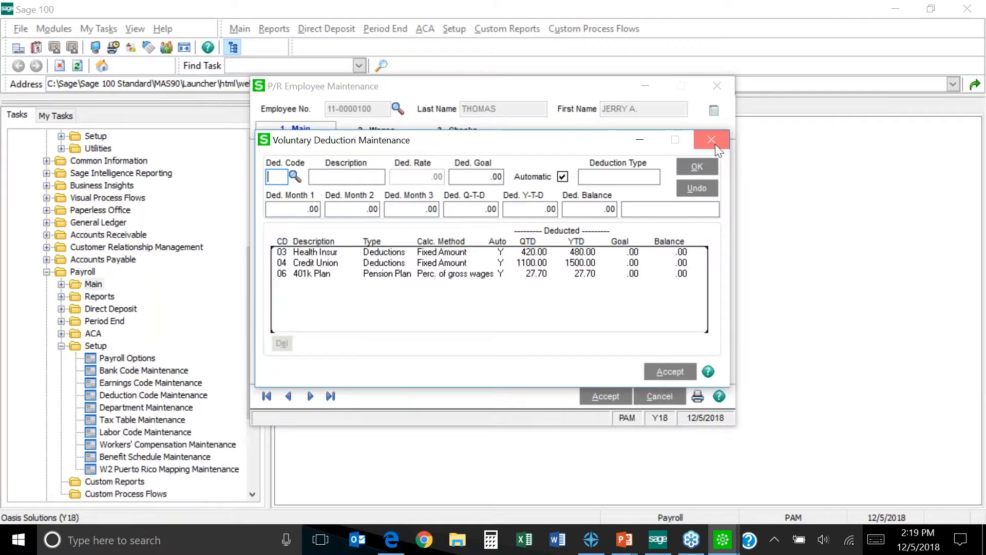
pyautogui.click(712, 140)
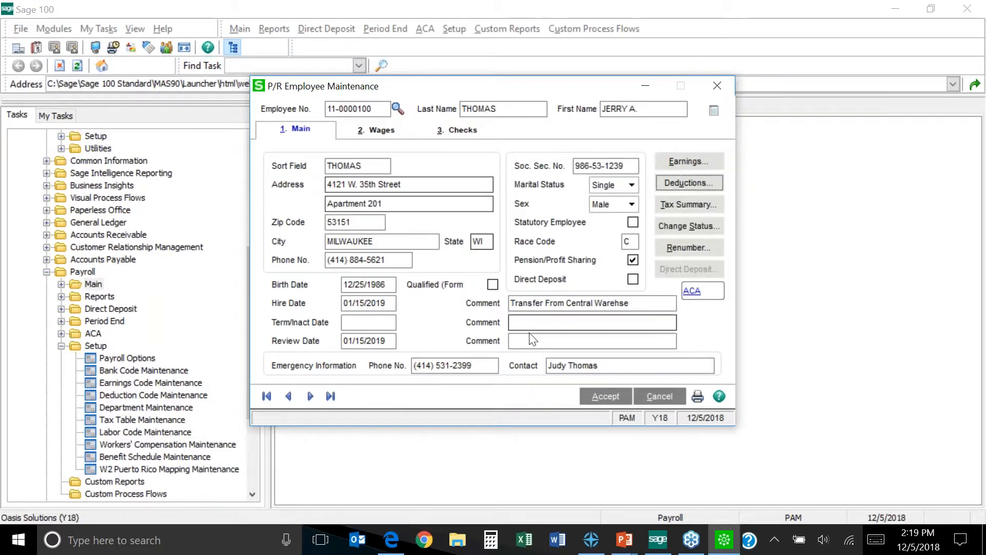
pyautogui.click(606, 402)
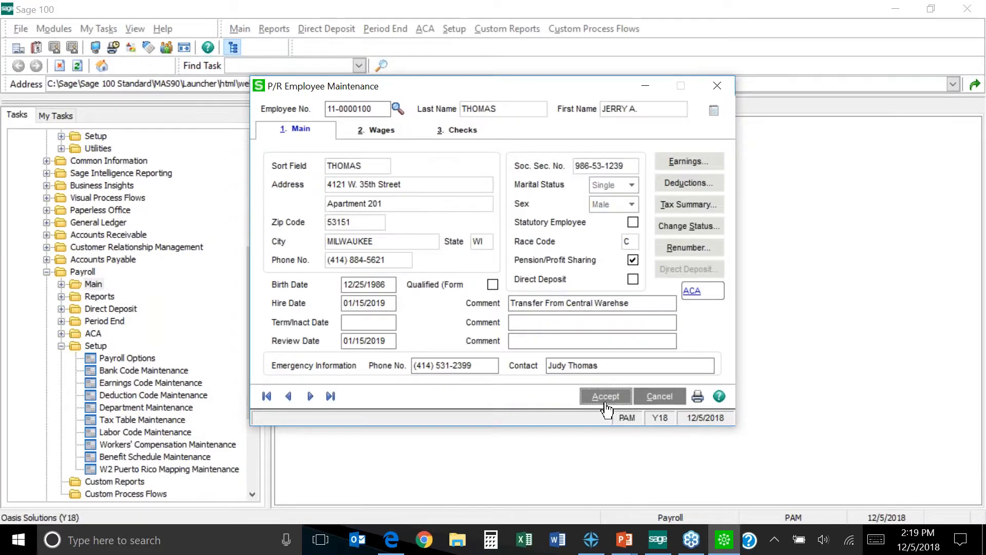
# - Look up the eleventh employee in the employee list, view that employee's check history, and close Employee Maintenance without changes
pyautogui.click(397, 109)
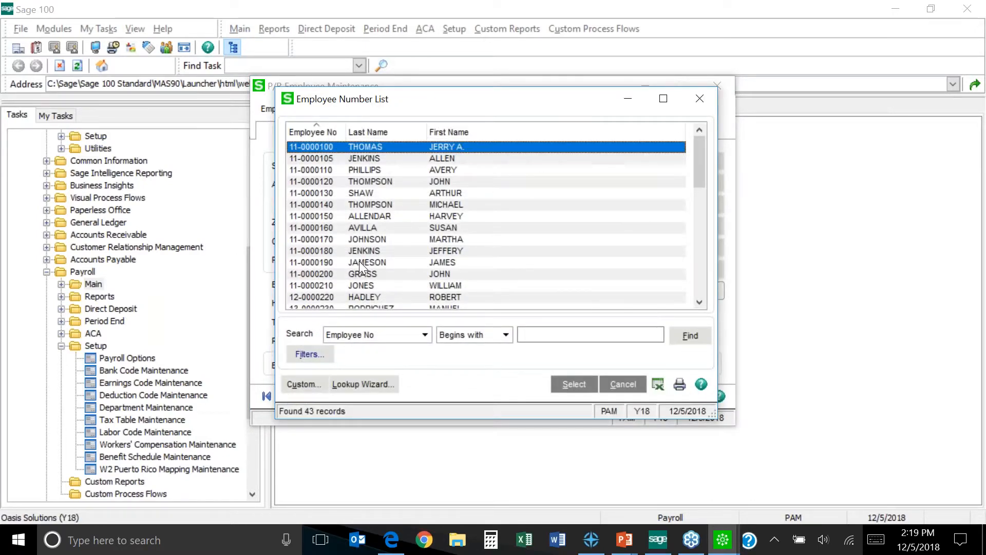
pyautogui.click(359, 262)
pyautogui.doubleClick(359, 262)
pyautogui.click(461, 135)
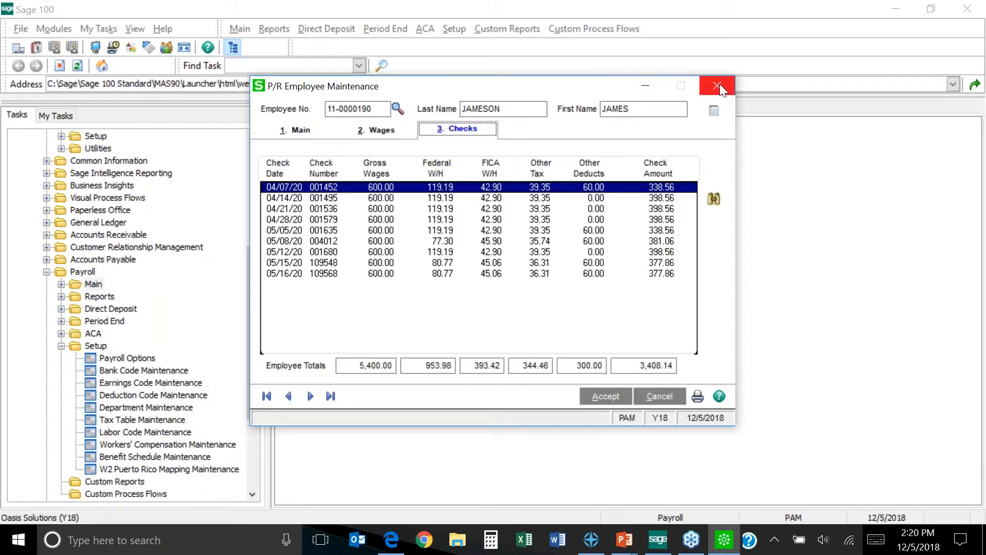
pyautogui.click(667, 401)
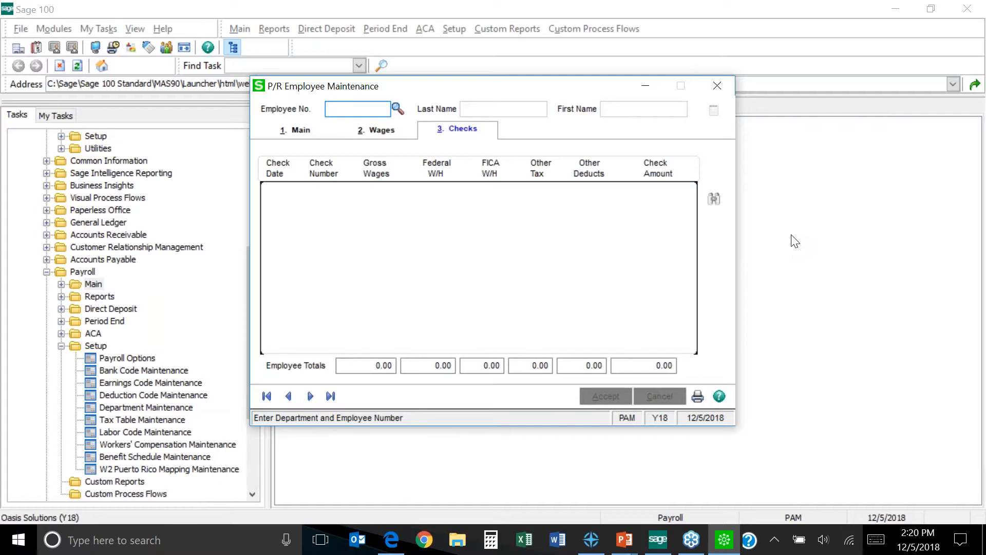
pyautogui.click(711, 87)
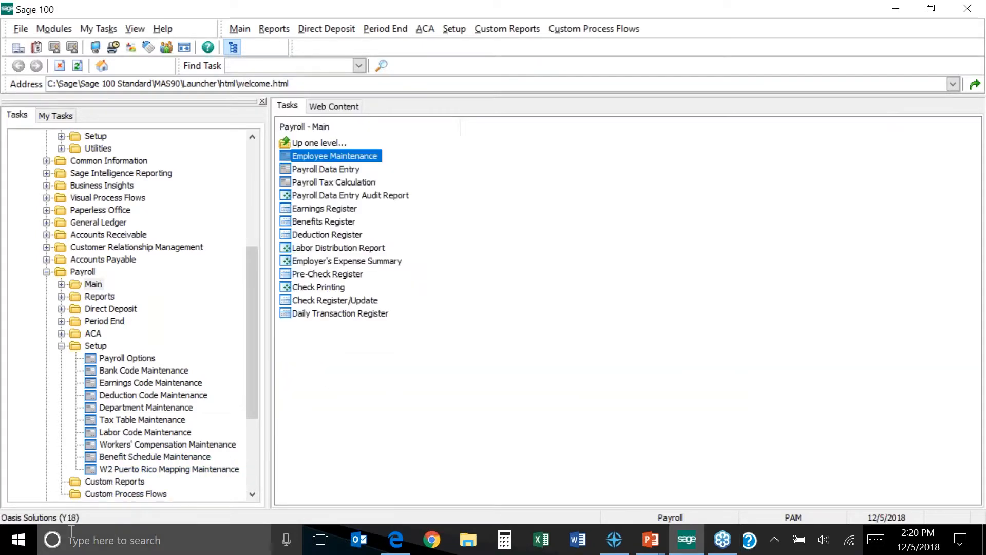
# - Switch the active company from Y18 back to ABC, ABC Distribution and Service Corp
pyautogui.doubleClick(62, 518)
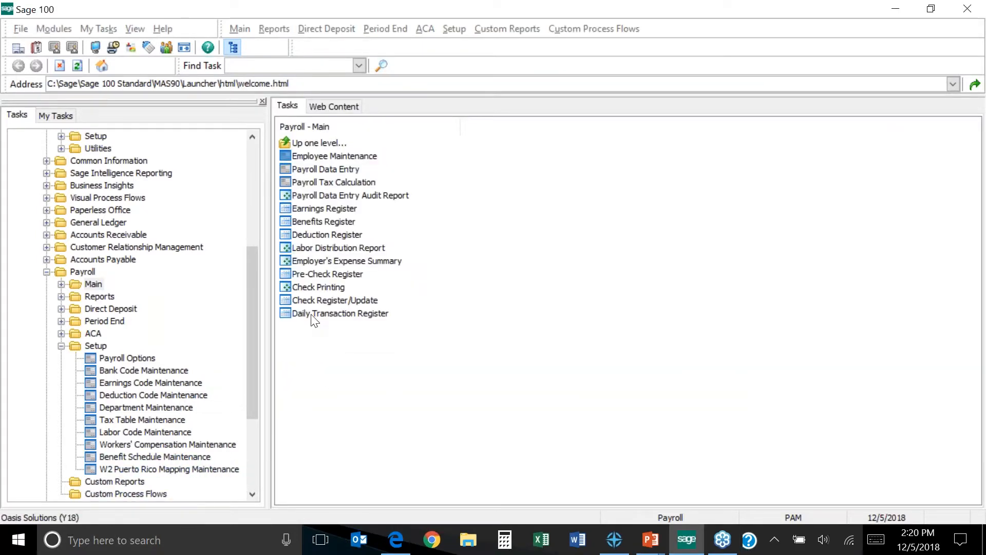
pyautogui.click(218, 135)
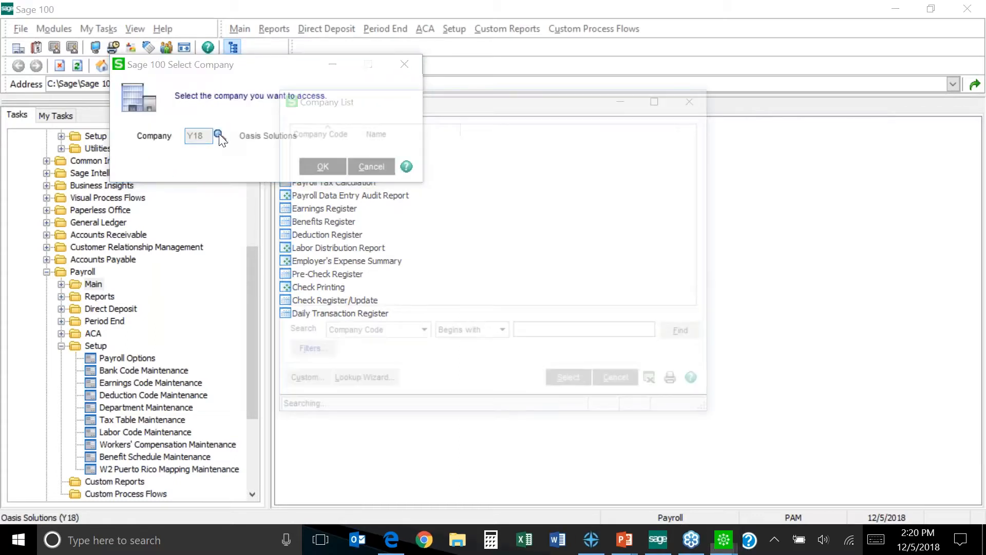
pyautogui.doubleClick(383, 146)
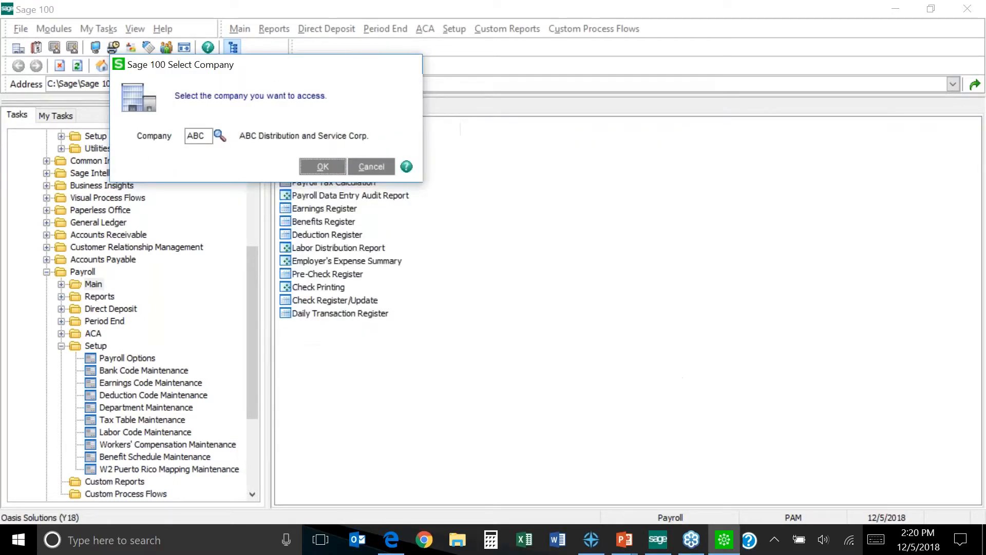
pyautogui.press('Return')
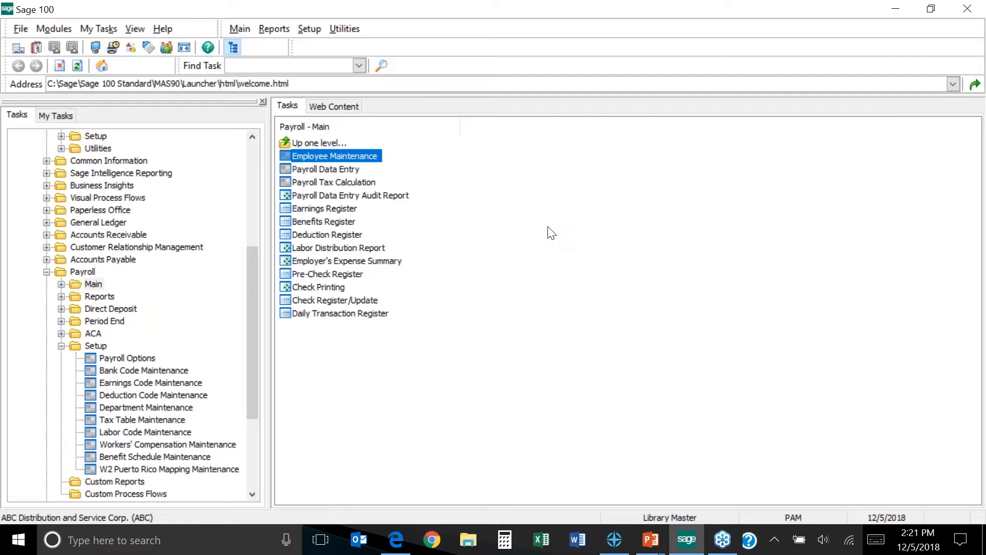
# - Collapse the Payroll and Library Master modules in the task tree
pyautogui.click(47, 272)
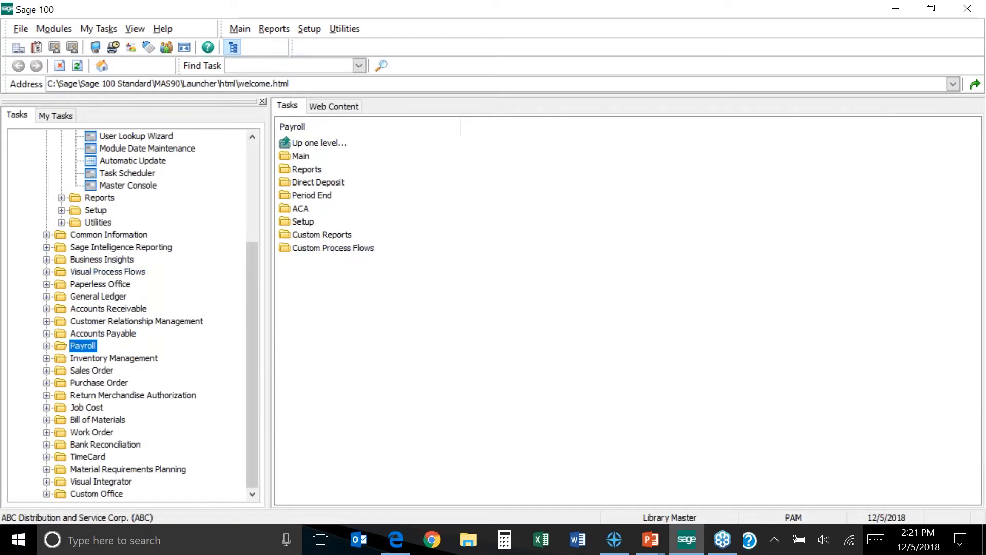
pyautogui.moveTo(253, 295); pyautogui.dragTo(257, 169)
pyautogui.click(46, 210)
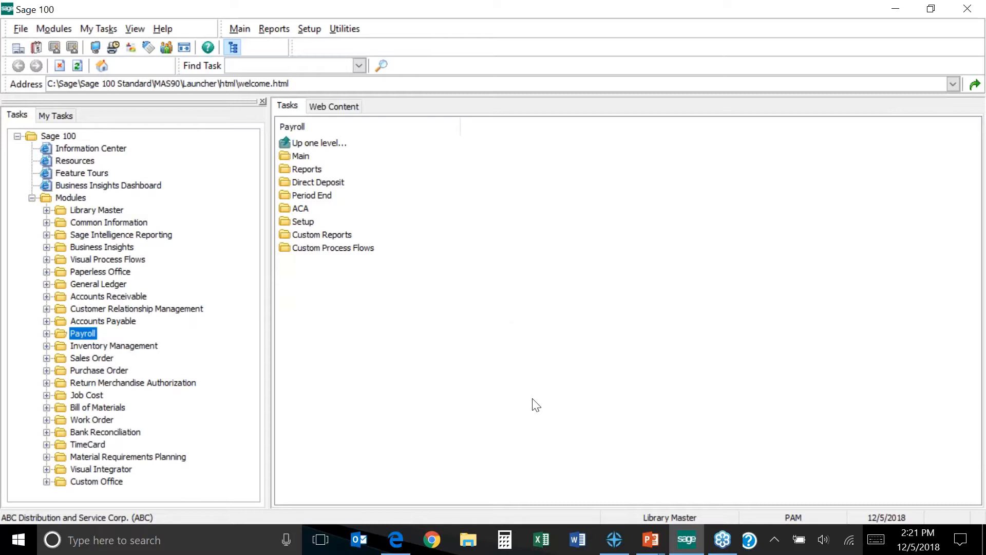
# - Switch to the "Creating historical company 2018" presentation in PowerPoint and run its slide show at the first FAQ's slide
pyautogui.moveTo(651, 548)
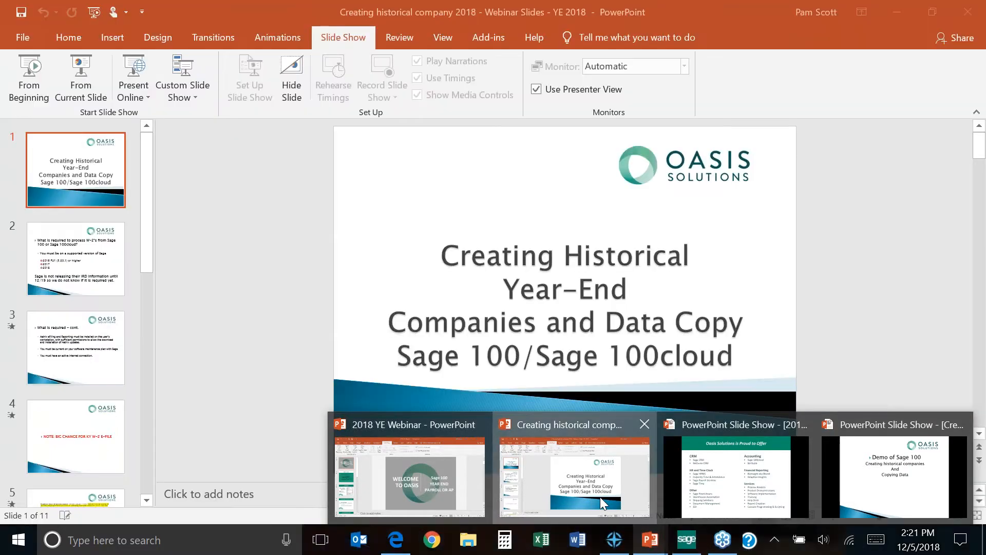
pyautogui.click(600, 497)
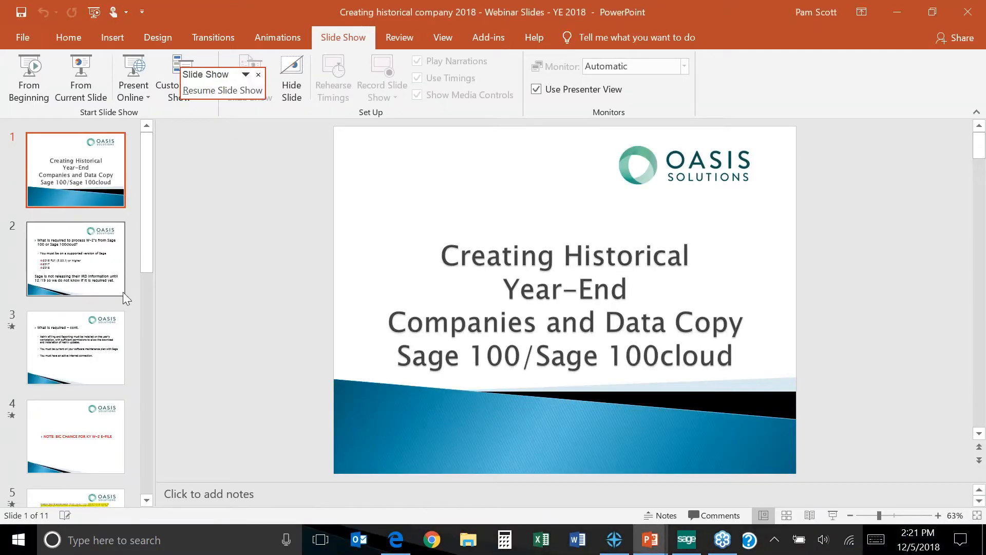
pyautogui.moveTo(143, 249); pyautogui.dragTo(144, 373)
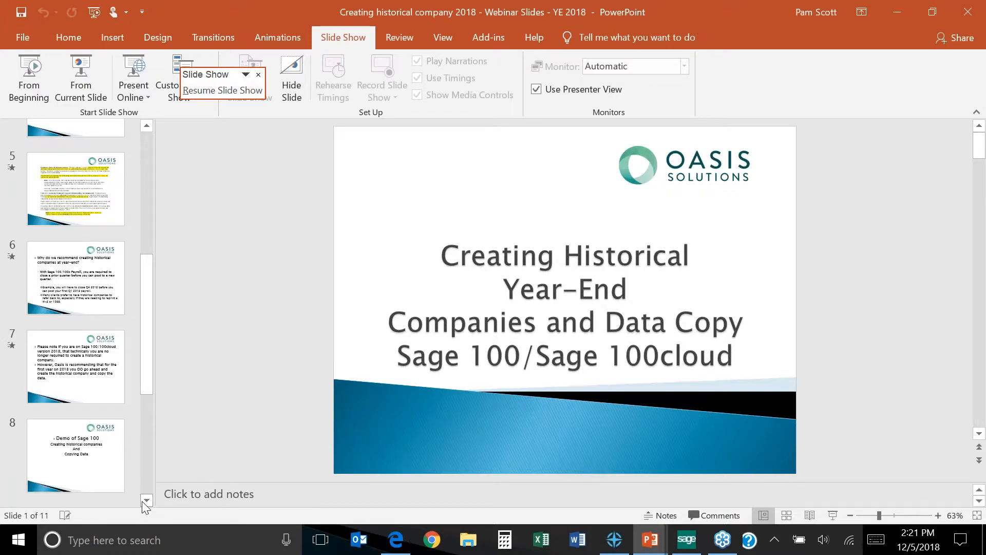
pyautogui.scroll(-5, 142, 502)
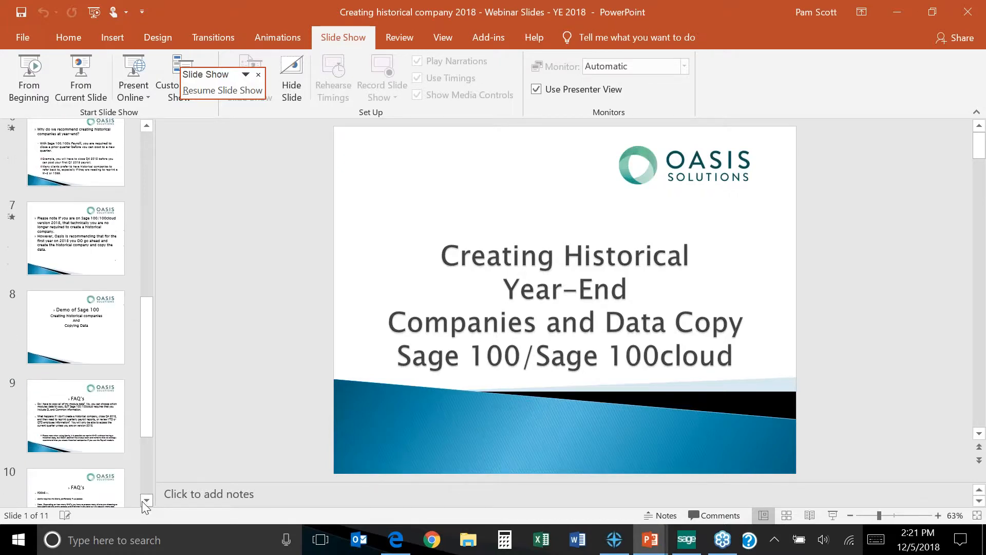
pyautogui.scroll(-1, 142, 501)
pyautogui.click(77, 373)
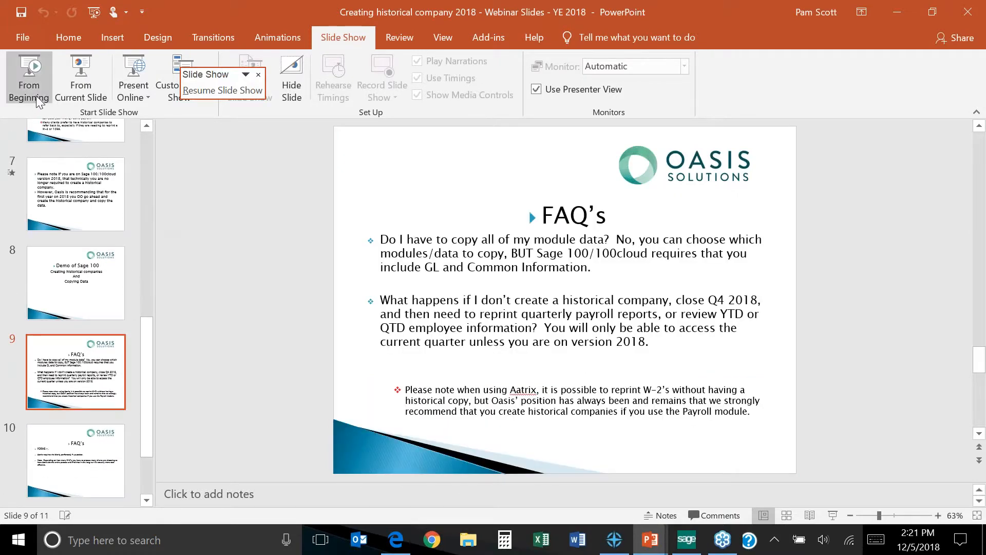
pyautogui.click(81, 82)
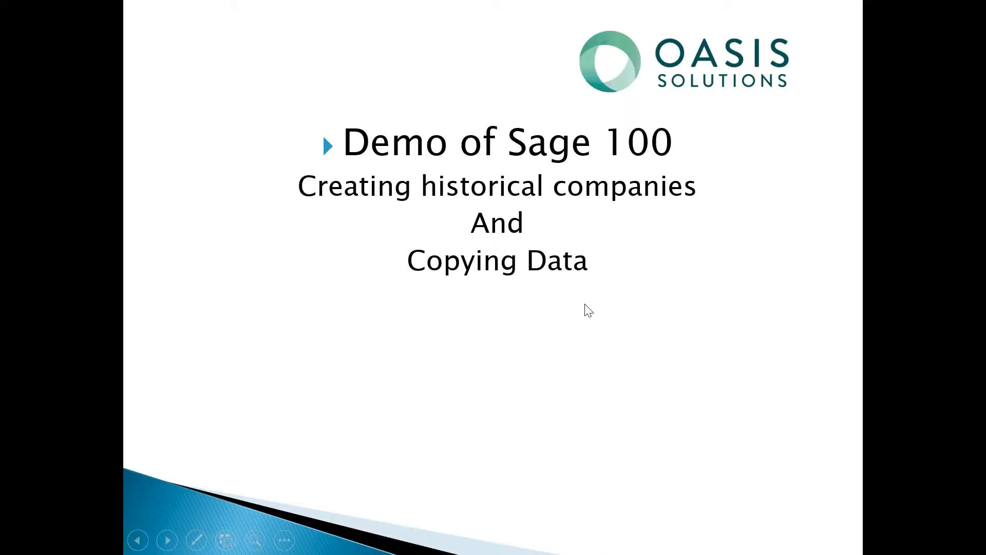
pyautogui.click(589, 310)
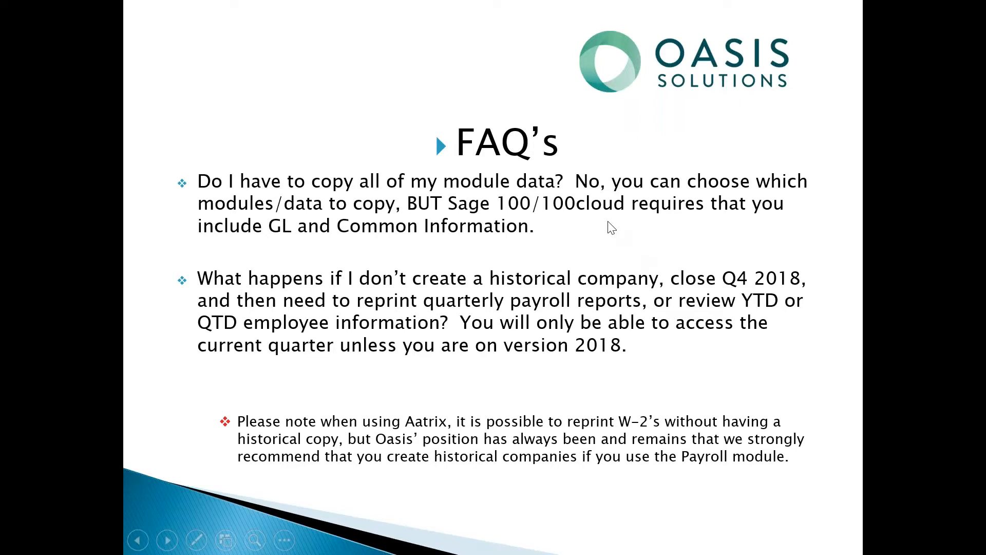